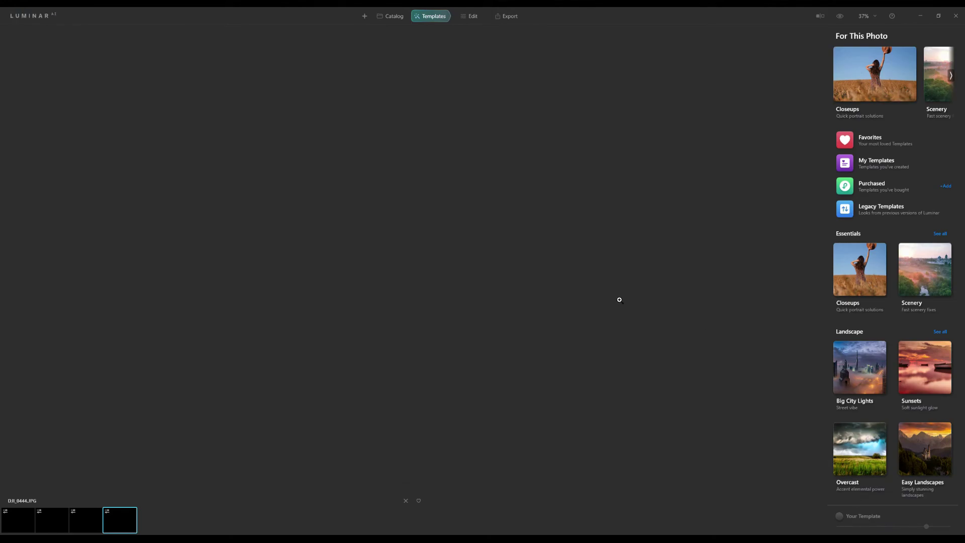
# Open the brick tower photo for editing, replace its sky with Sunset 1 and flip the new sky horizontally
pyautogui.click(472, 20)
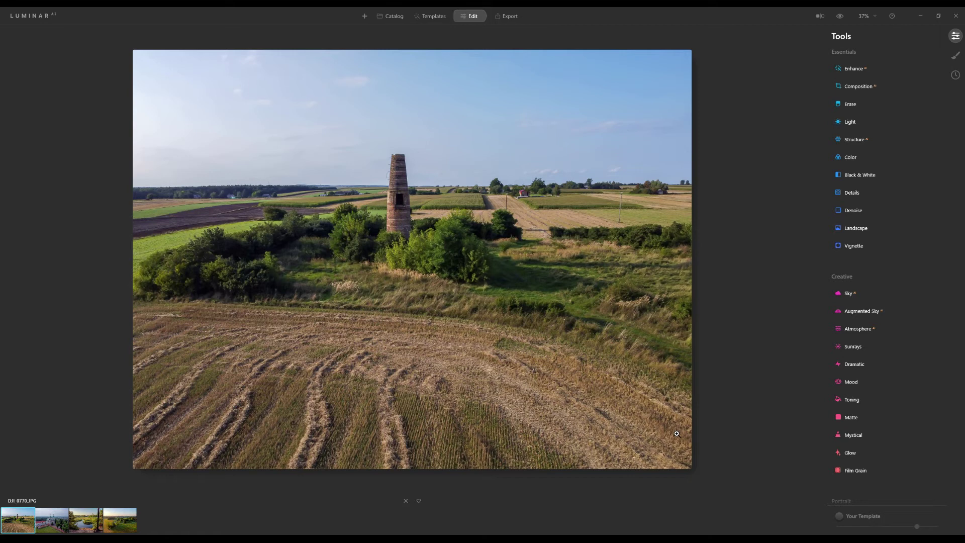
pyautogui.click(848, 298)
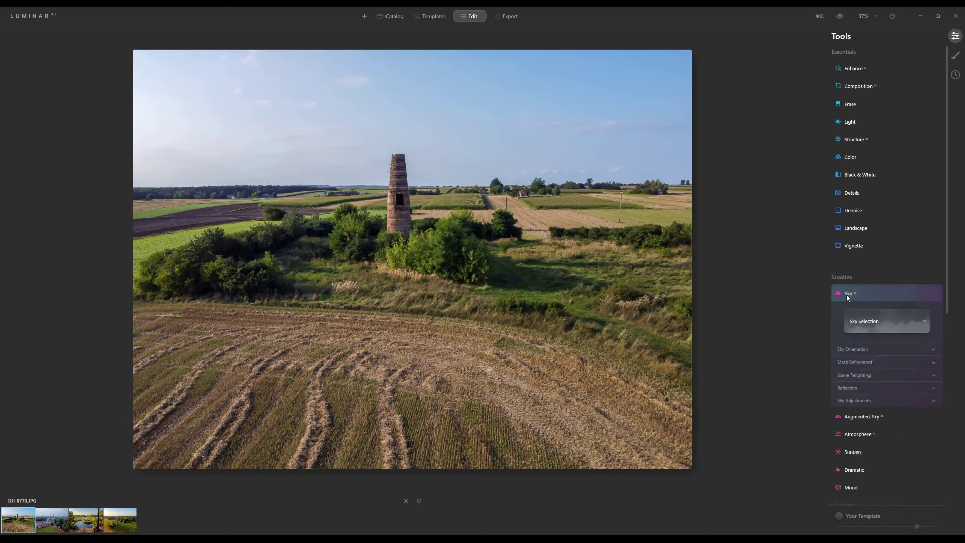
pyautogui.click(861, 325)
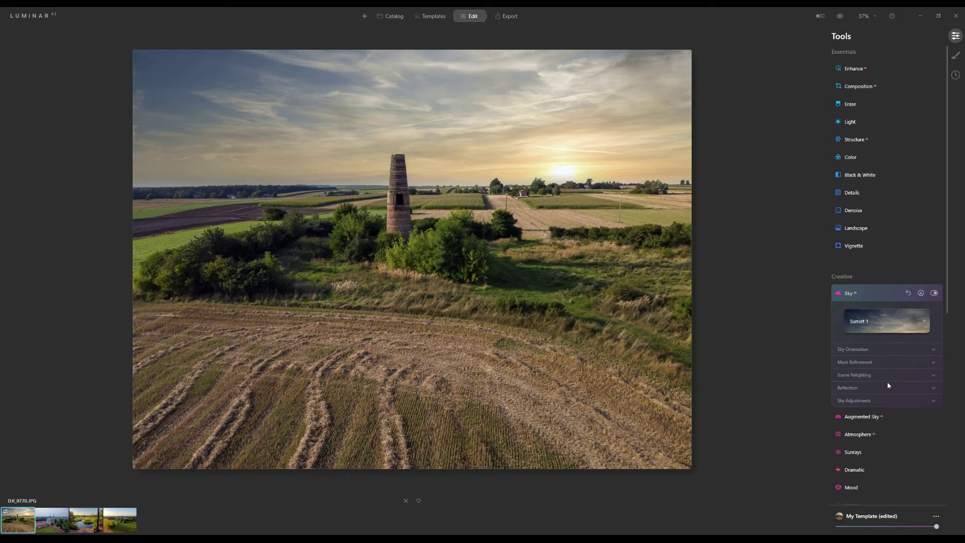
pyautogui.click(873, 348)
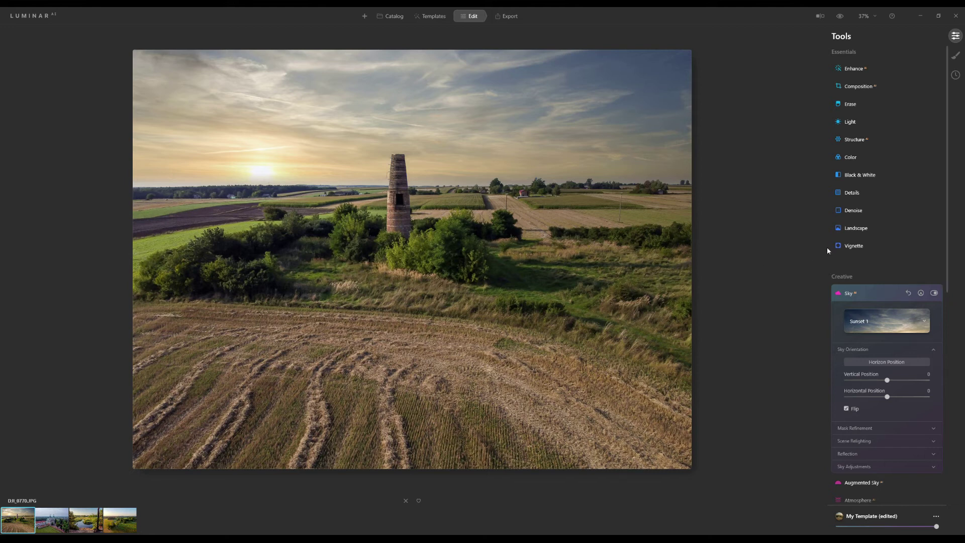
# Apply a Landscape adjustment to the tower photo and darken its edges with a vignette amount of -48
pyautogui.scroll(1, 840, 231)
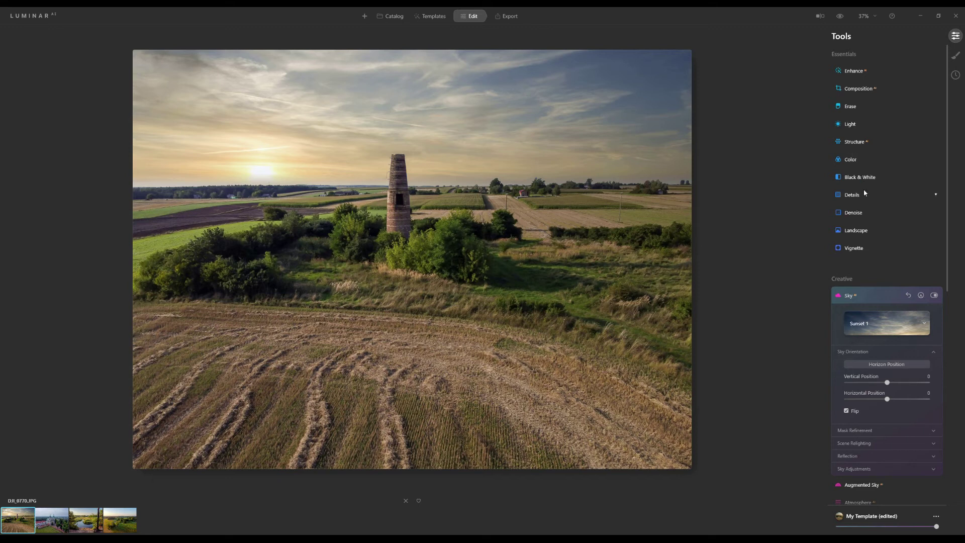
pyautogui.click(852, 233)
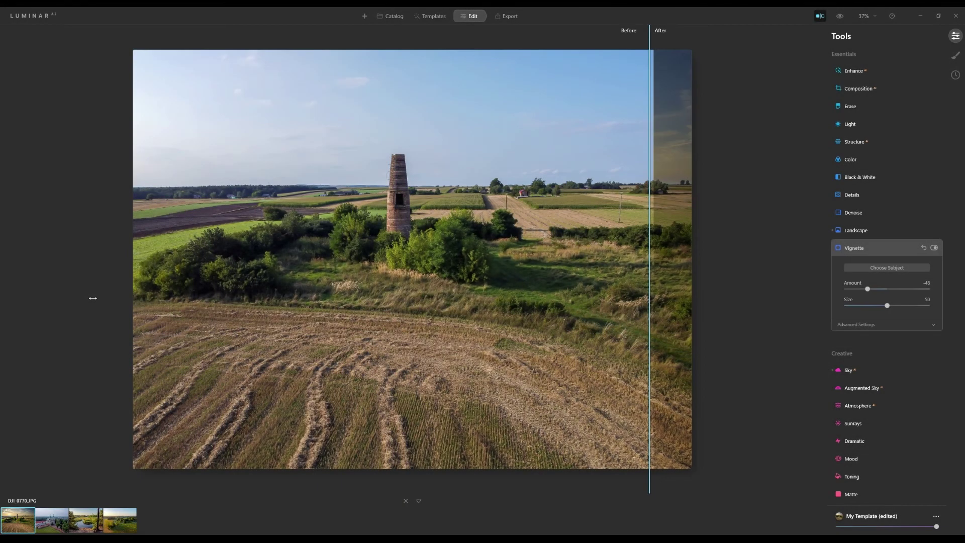
# Compare the edited tower photo with its original using the split before/after view and the full original preview
pyautogui.moveTo(90, 295); pyautogui.dragTo(4, 294)
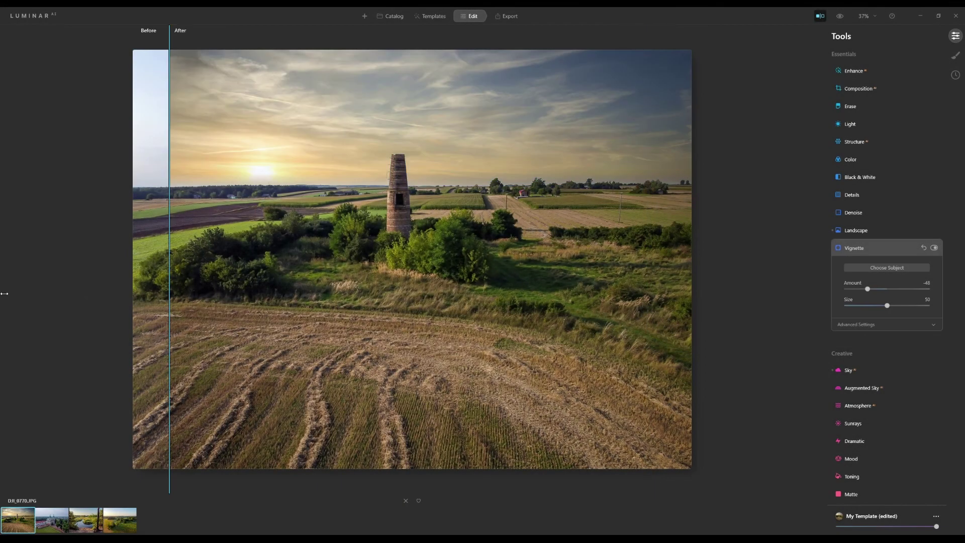
pyautogui.click(821, 18)
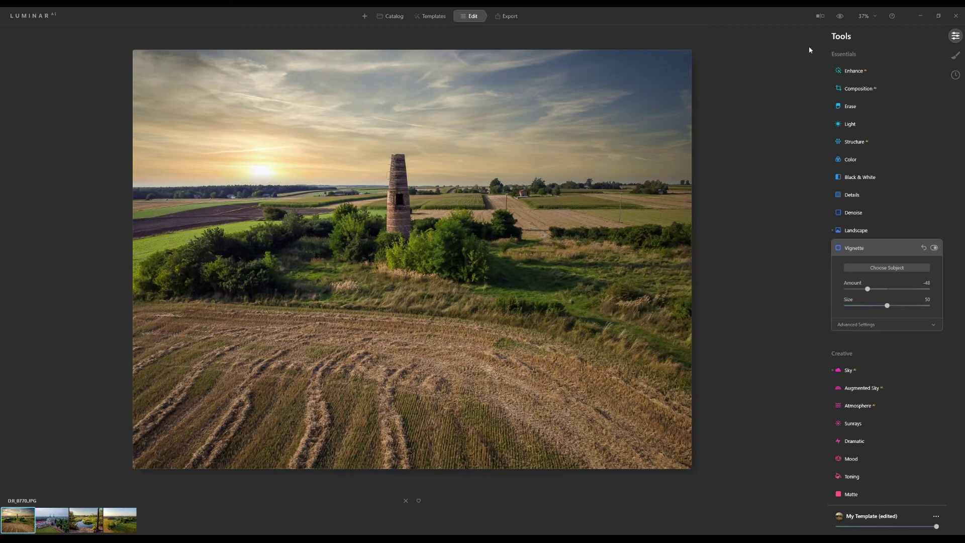
pyautogui.click(841, 16)
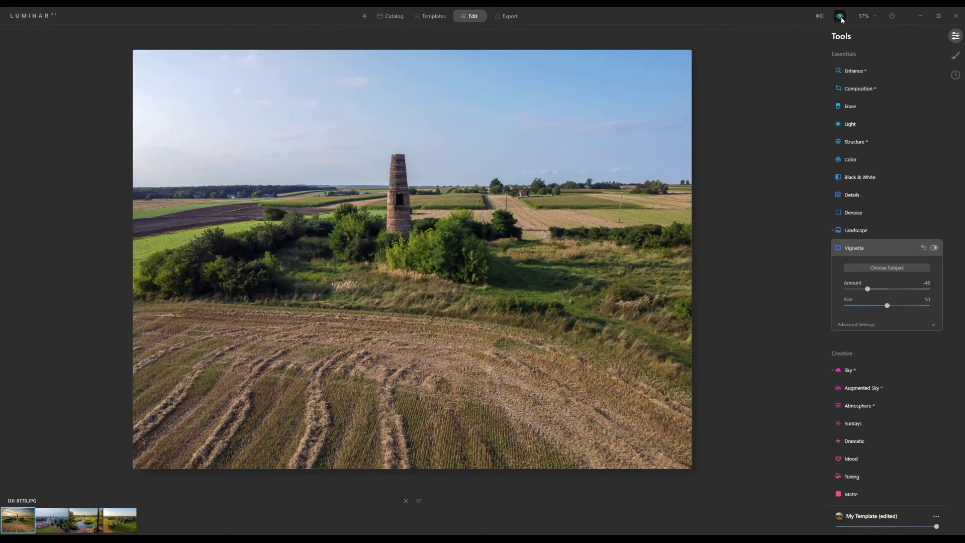
pyautogui.click(840, 16)
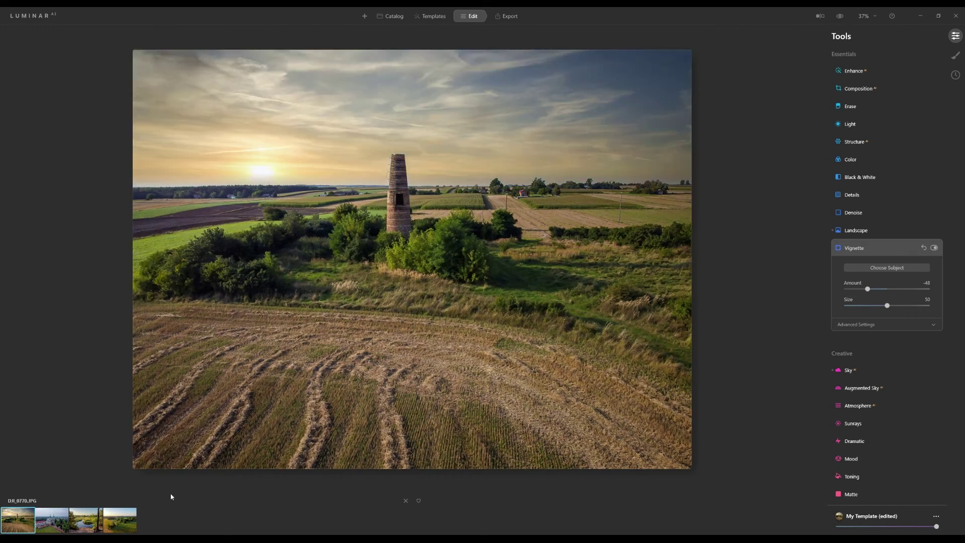
# Switch to the church photo DJI_0587.JPG and replace its sky with a Blue Sky preset with white clouds
pyautogui.click(59, 520)
pyautogui.click(886, 250)
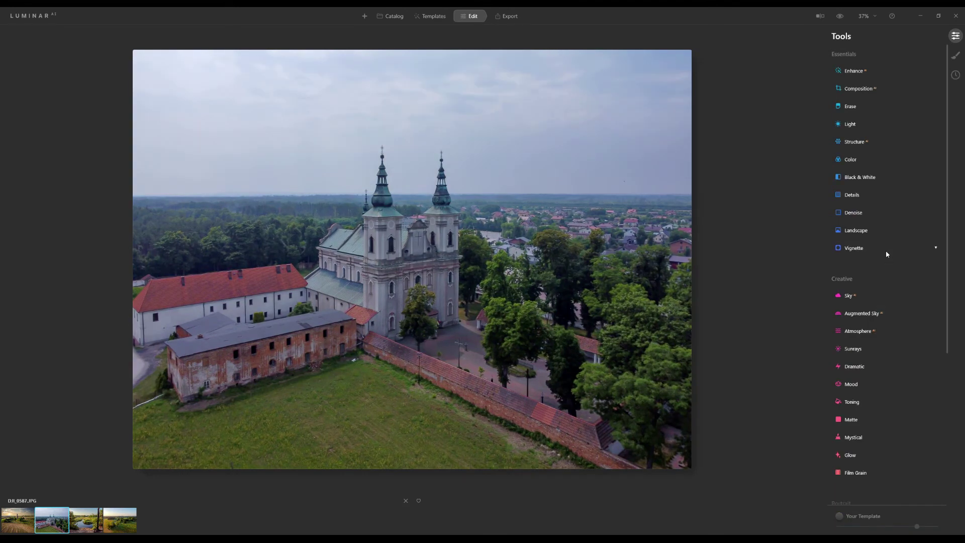
pyautogui.click(850, 296)
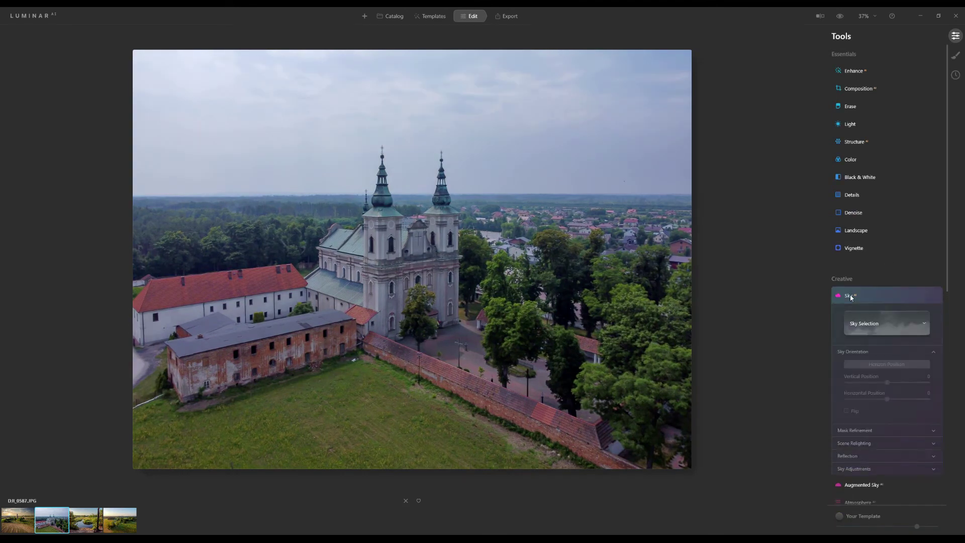
pyautogui.click(874, 324)
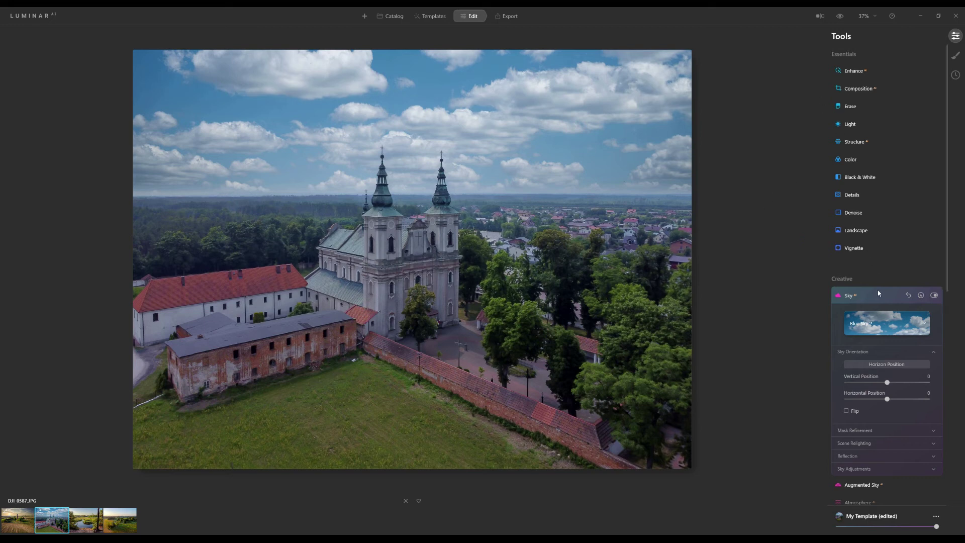
# Check the church photo's sky replacement by toggling the original preview and sweeping the before/after divider across it
pyautogui.click(841, 19)
pyautogui.click(841, 20)
pyautogui.click(841, 19)
pyautogui.click(840, 19)
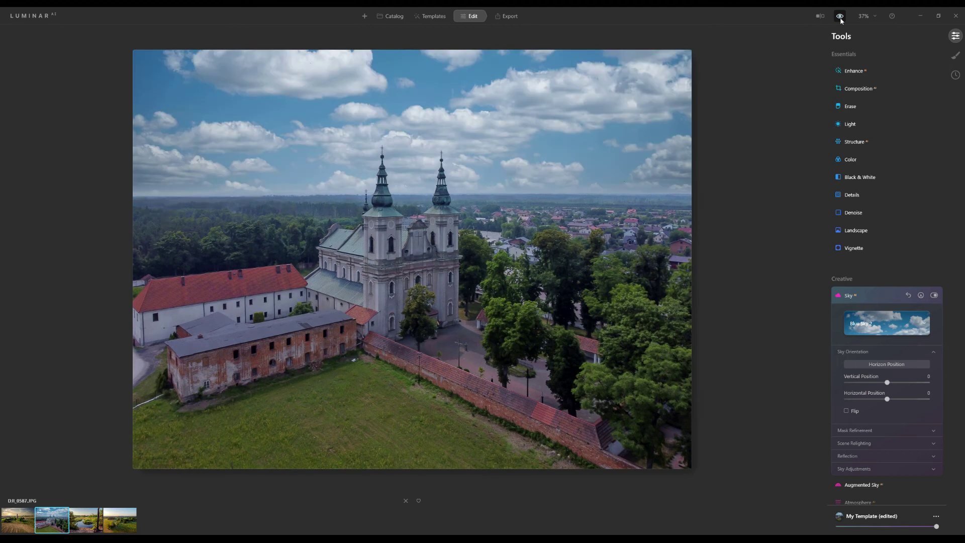
pyautogui.click(820, 15)
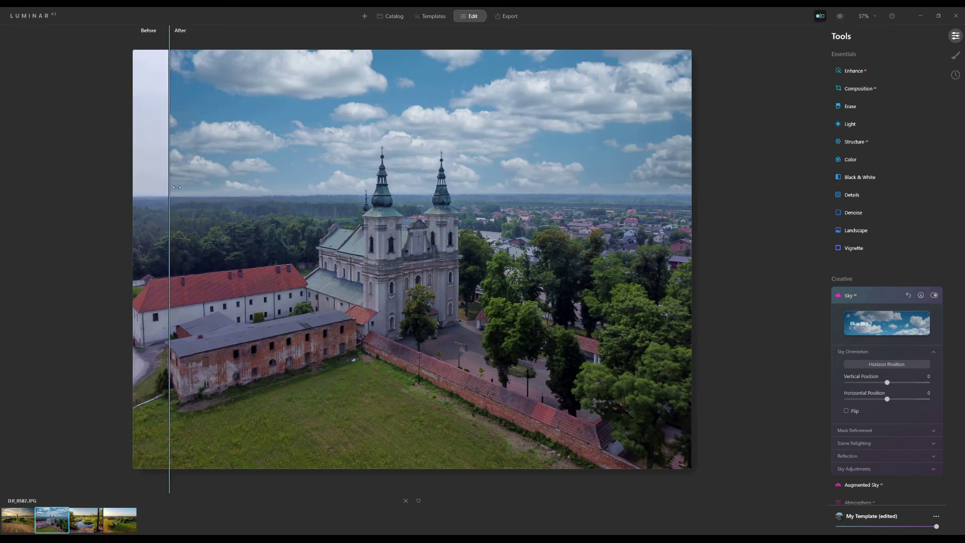
pyautogui.moveTo(190, 186); pyautogui.dragTo(155, 216)
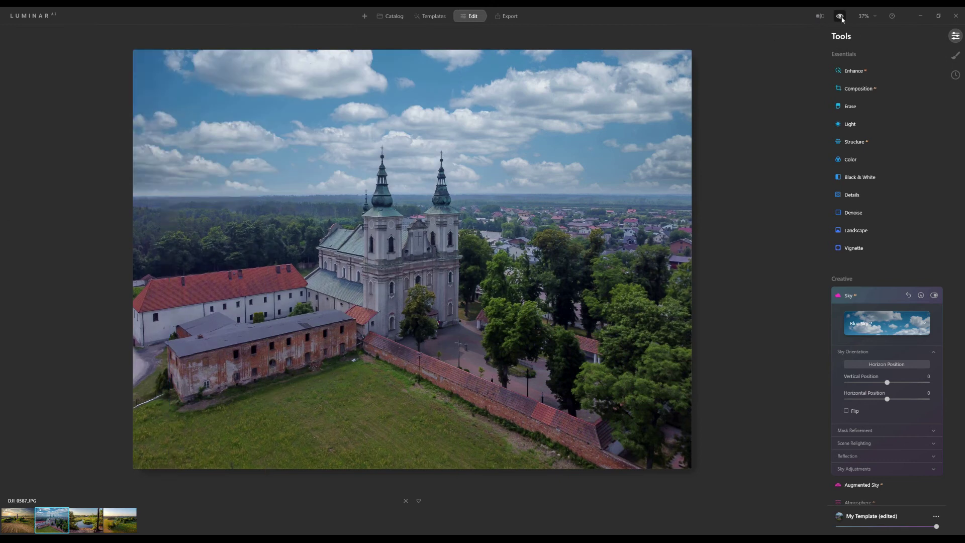
# Switch to the river photo, replace its sky with an orange sunset and flip the new sky
pyautogui.click(91, 519)
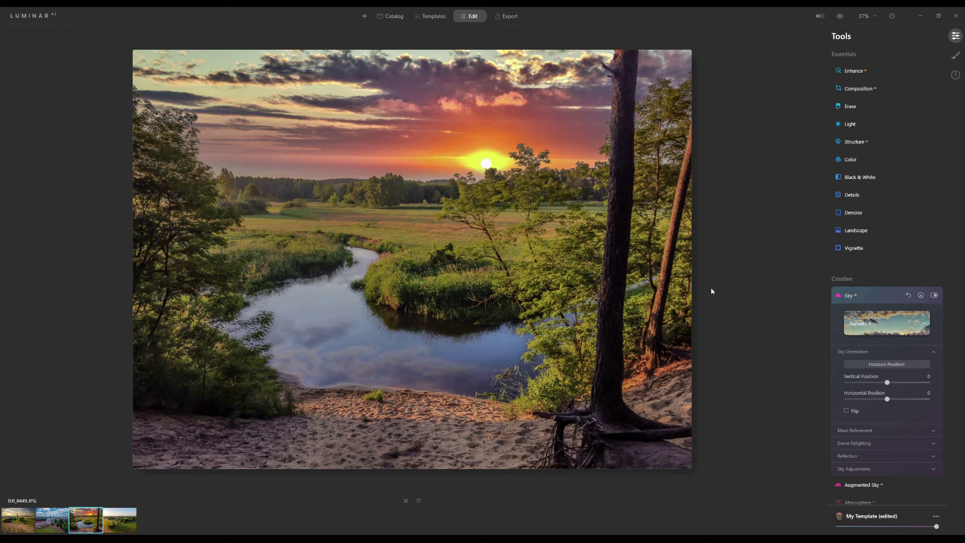
pyautogui.click(847, 412)
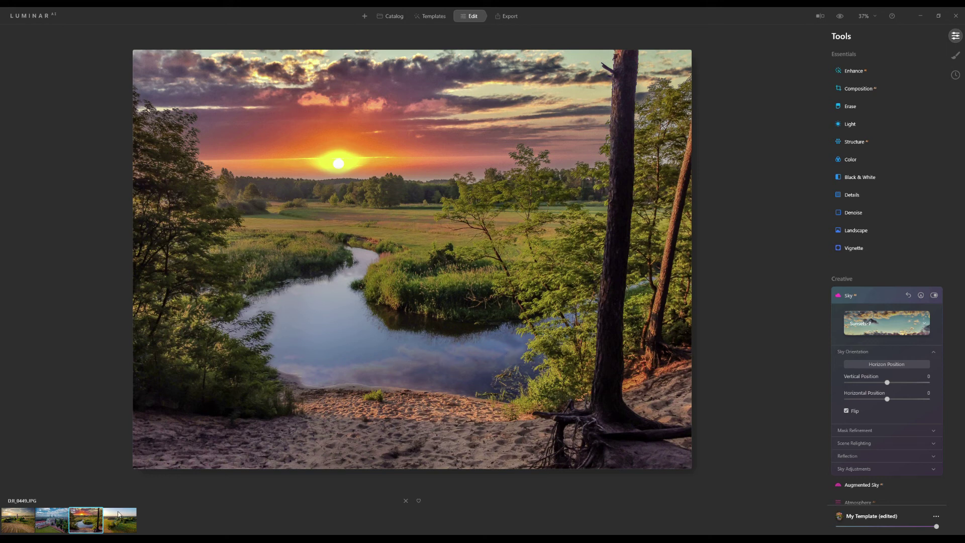
# Switch to the aerial field photo DJI_0444.JPG and replace its sky with Dramatic Sunset 1
pyautogui.click(125, 523)
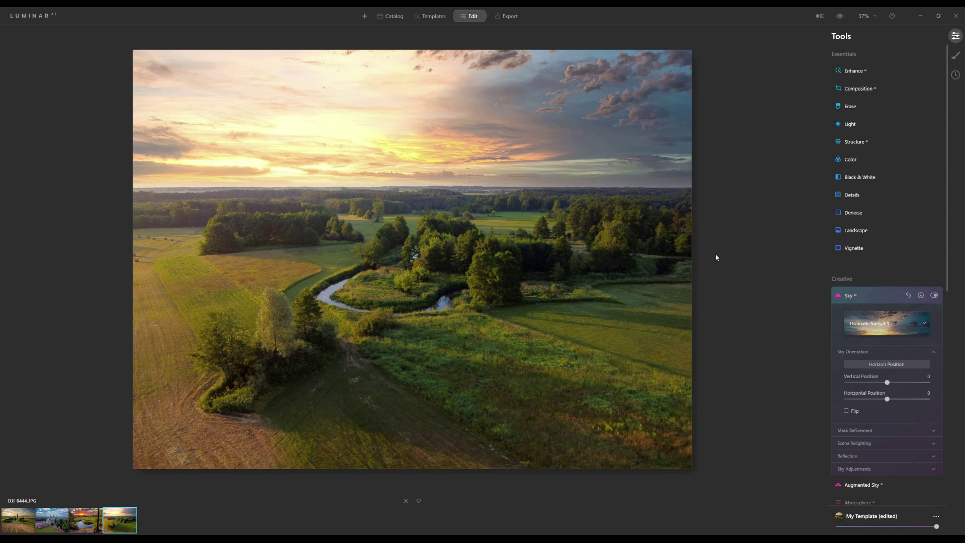
# Darken the edges of the field photo with a vignette and set its landscape Golden Hour to 20
pyautogui.click(846, 248)
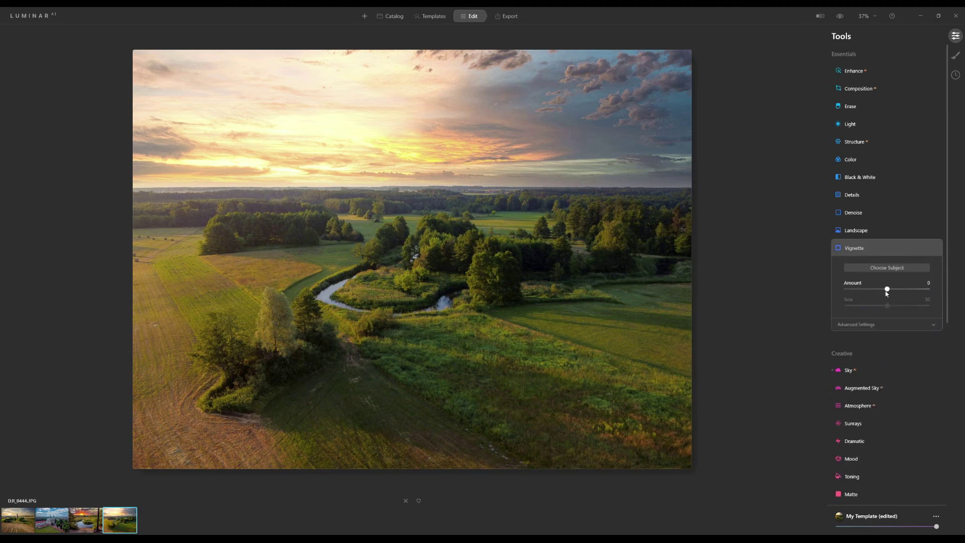
pyautogui.click(868, 289)
pyautogui.click(851, 231)
pyautogui.moveTo(848, 272); pyautogui.dragTo(865, 273)
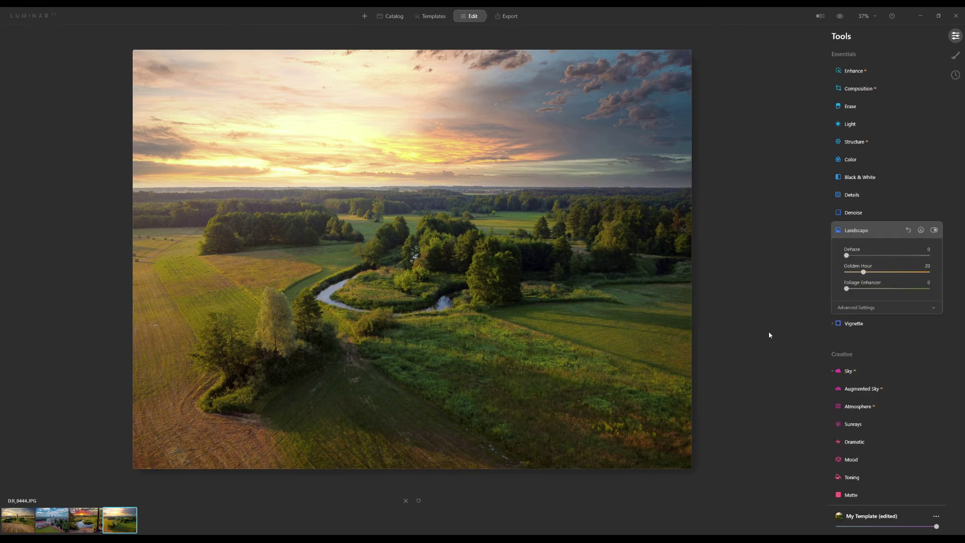
# Compare the edited field and river photos with their originals, using the before/after divider on the river photo
pyautogui.click(840, 17)
pyautogui.press('Left')
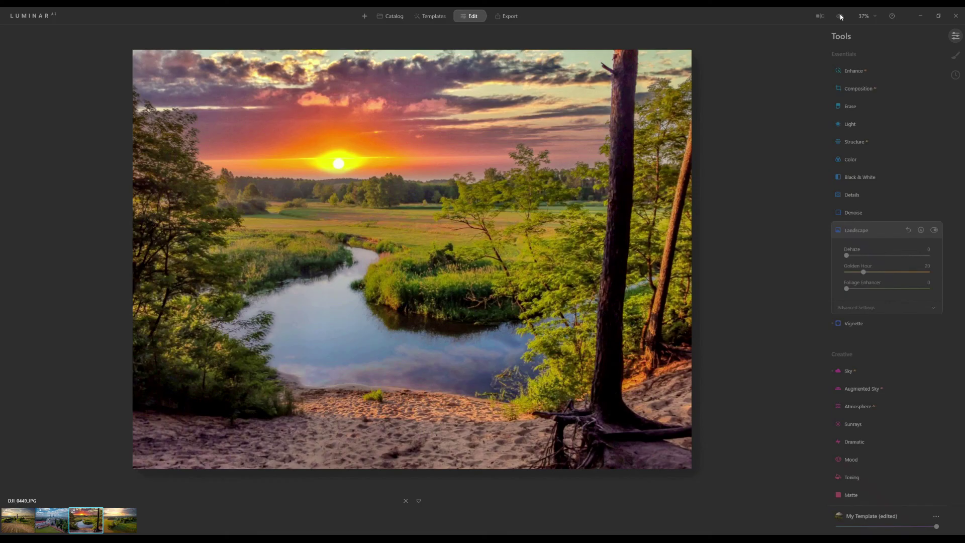
pyautogui.click(840, 16)
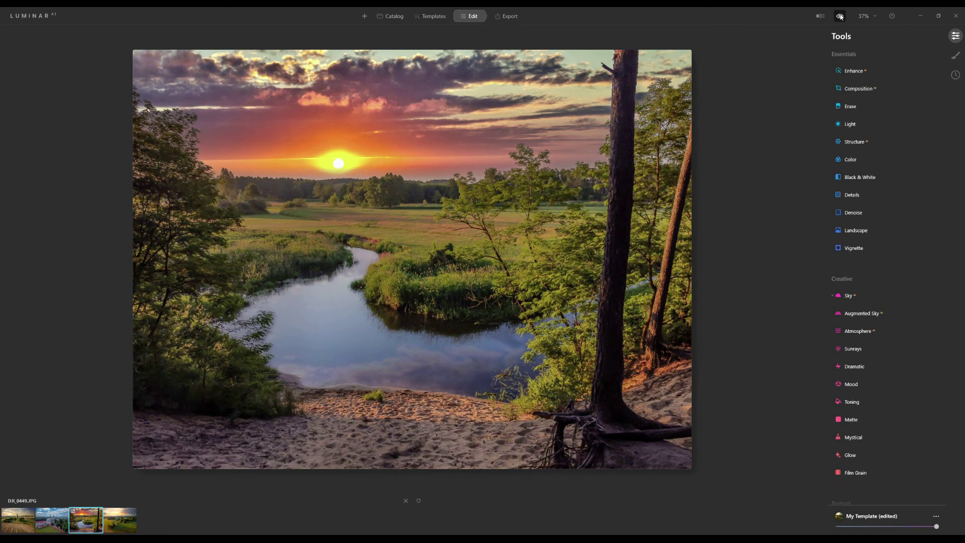
pyautogui.click(819, 16)
pyautogui.moveTo(166, 251); pyautogui.dragTo(4, 269)
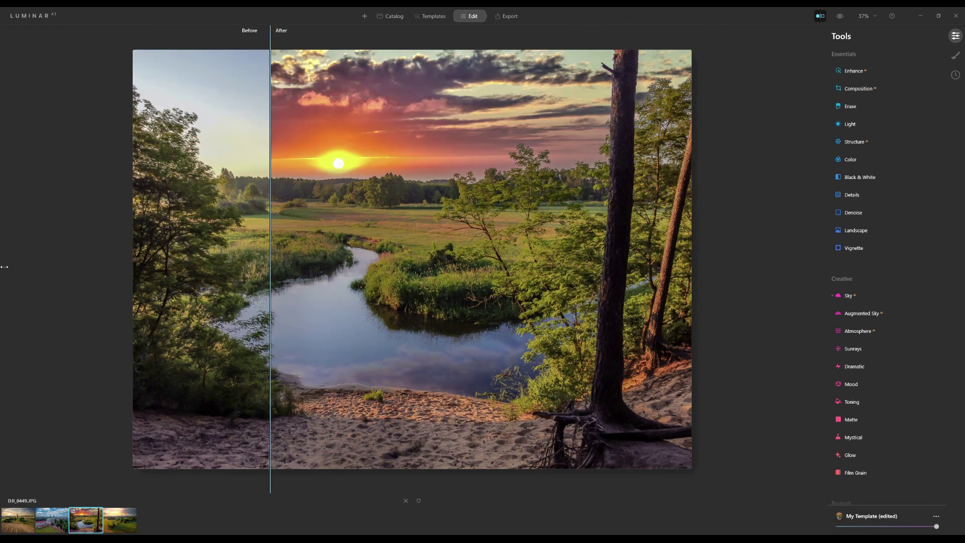
pyautogui.click(824, 17)
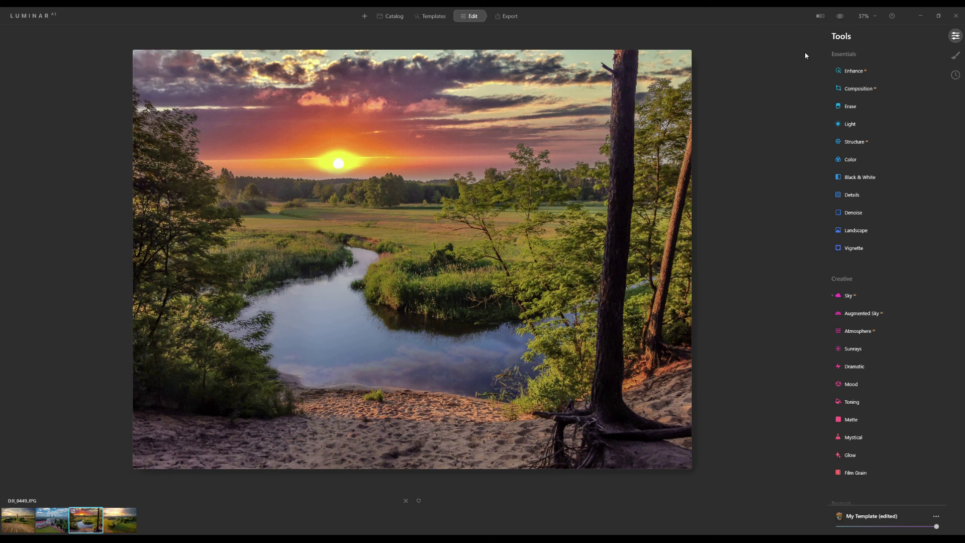
# Return to the church photo and review its edit against the original with the before/after divider and original preview
pyautogui.click(58, 523)
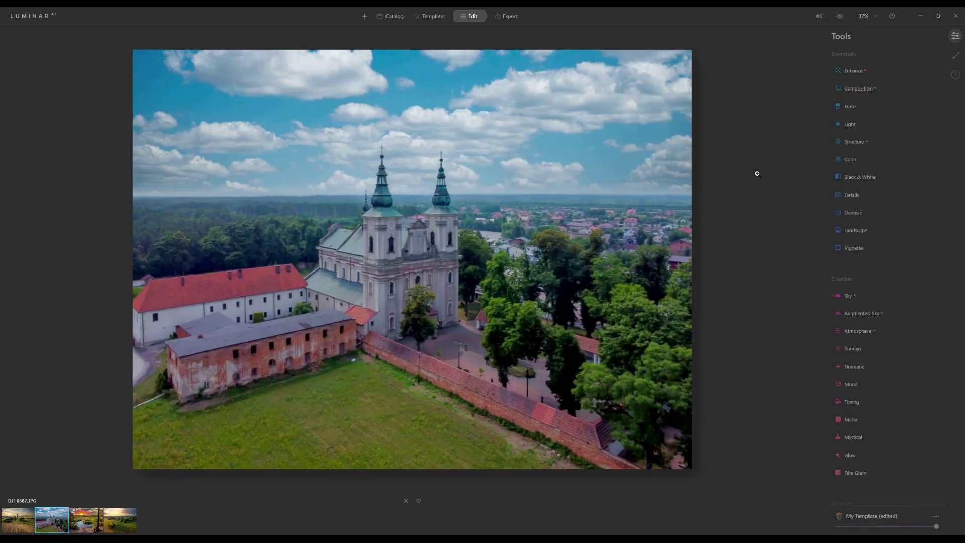
pyautogui.click(822, 19)
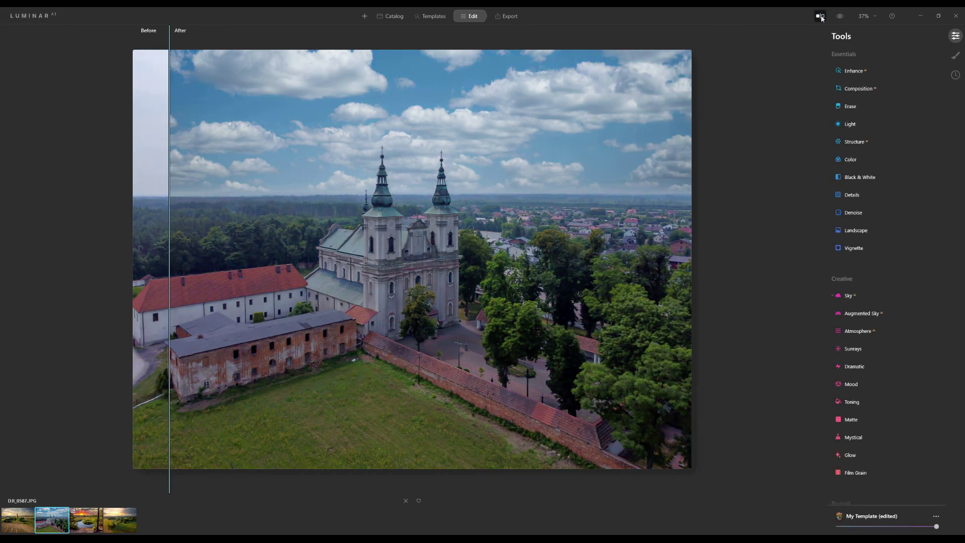
pyautogui.moveTo(252, 55); pyautogui.dragTo(653, 91)
pyautogui.moveTo(434, 120); pyautogui.dragTo(80, 87)
pyautogui.click(825, 17)
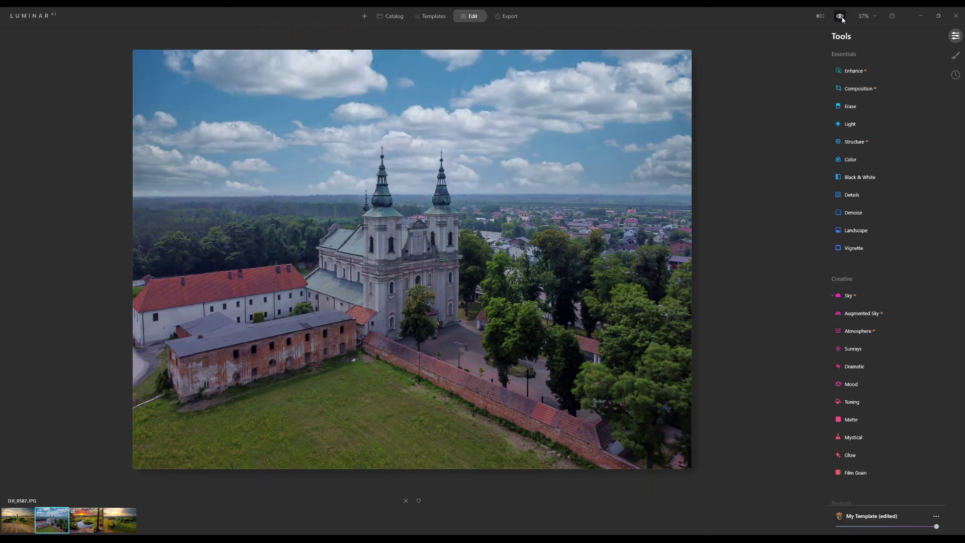
pyautogui.click(841, 17)
# Return to the tower photo, toggle its original preview and place the before/after divider through the tower
pyautogui.click(17, 519)
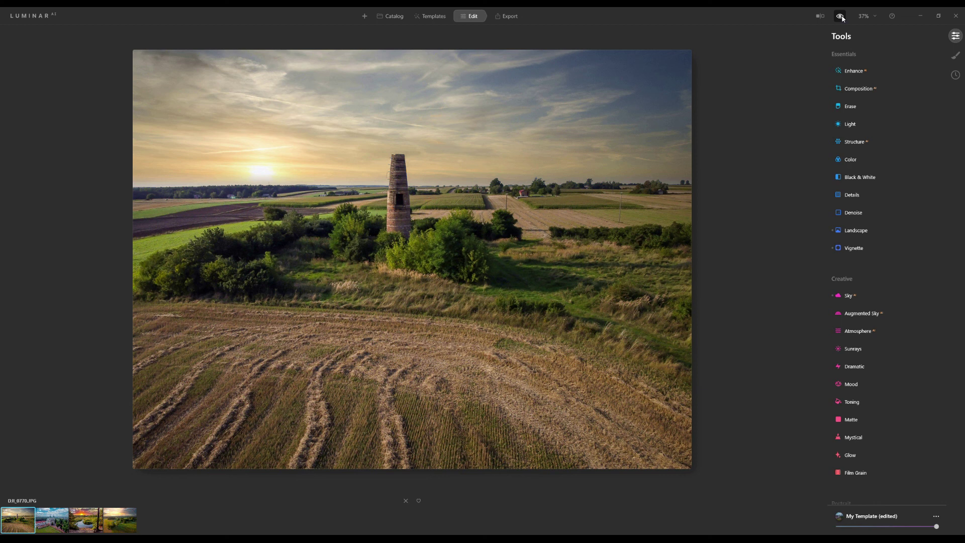
pyautogui.click(843, 17)
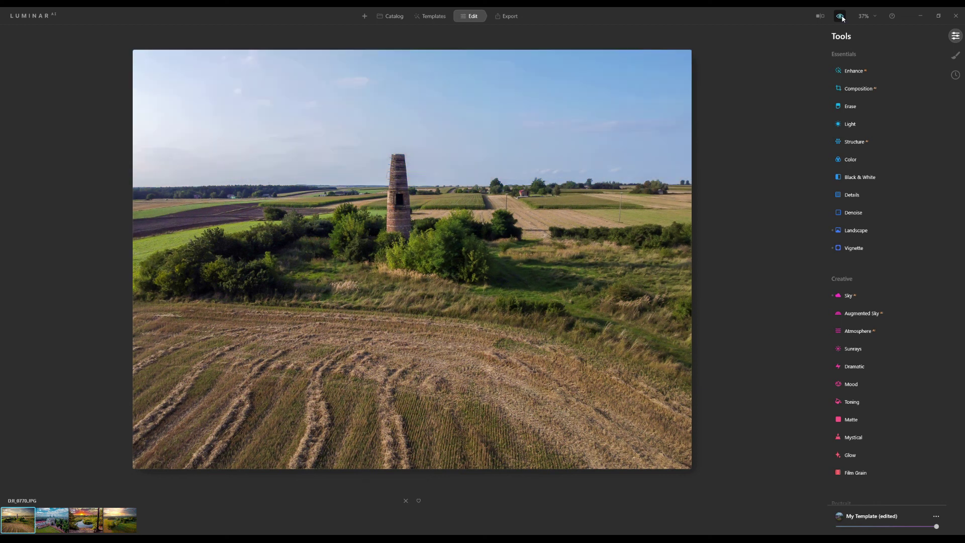
pyautogui.click(842, 17)
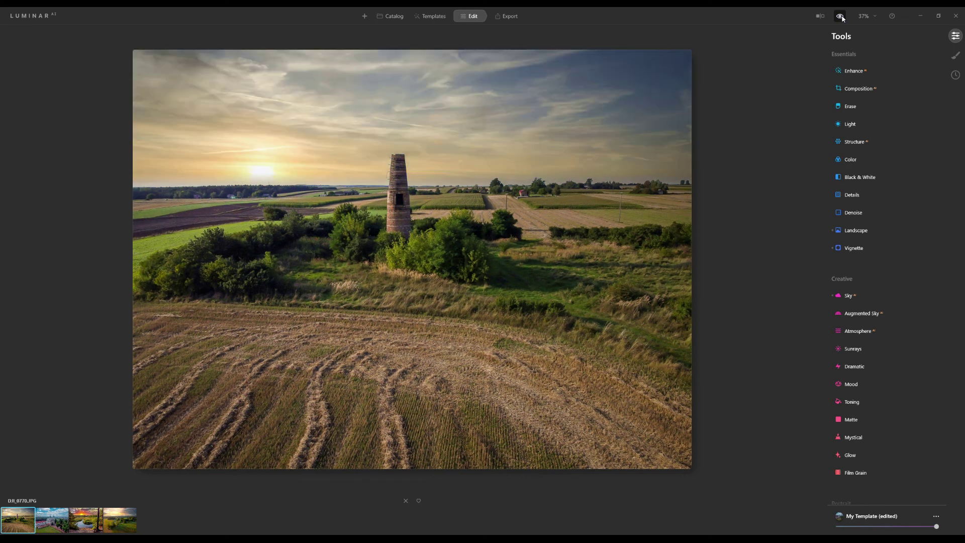
pyautogui.click(843, 18)
pyautogui.click(842, 18)
pyautogui.click(820, 16)
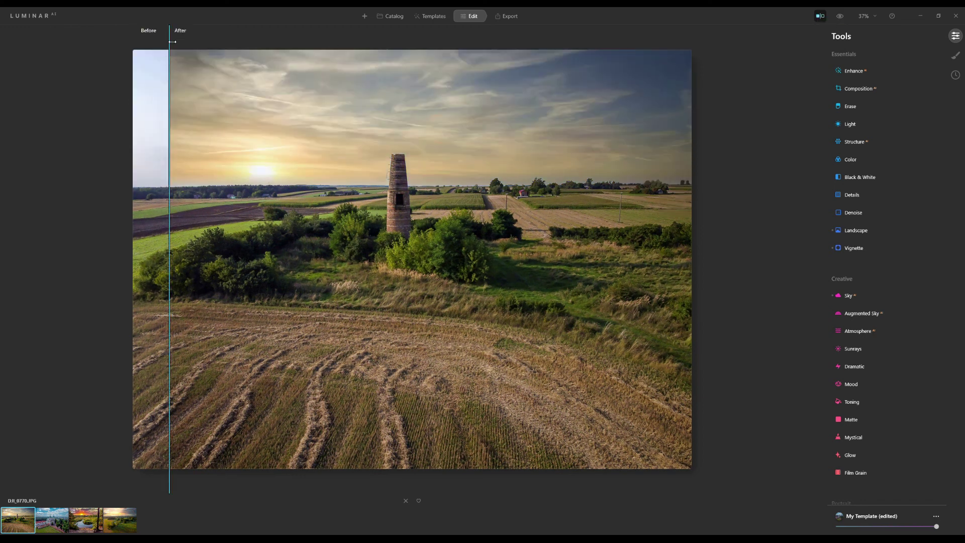
pyautogui.moveTo(297, 55); pyautogui.dragTo(400, 82)
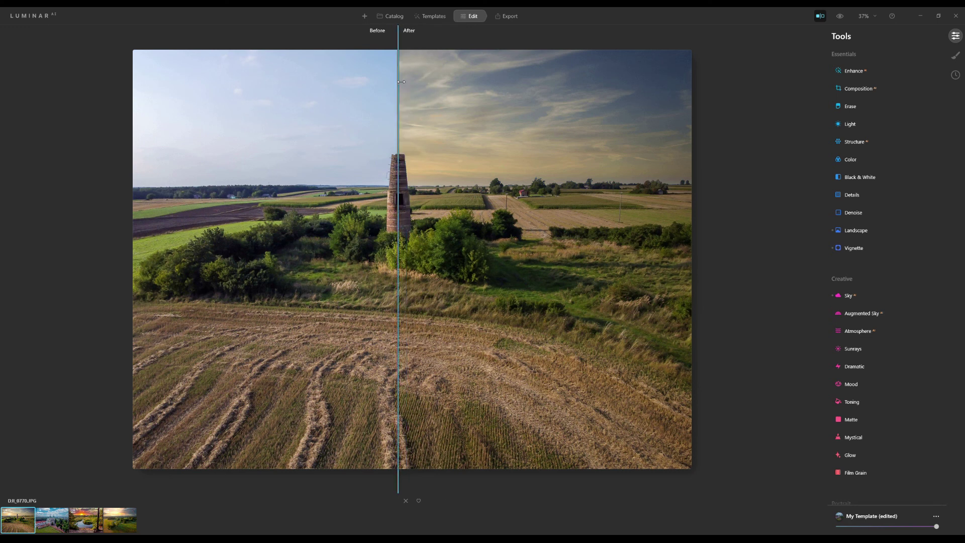